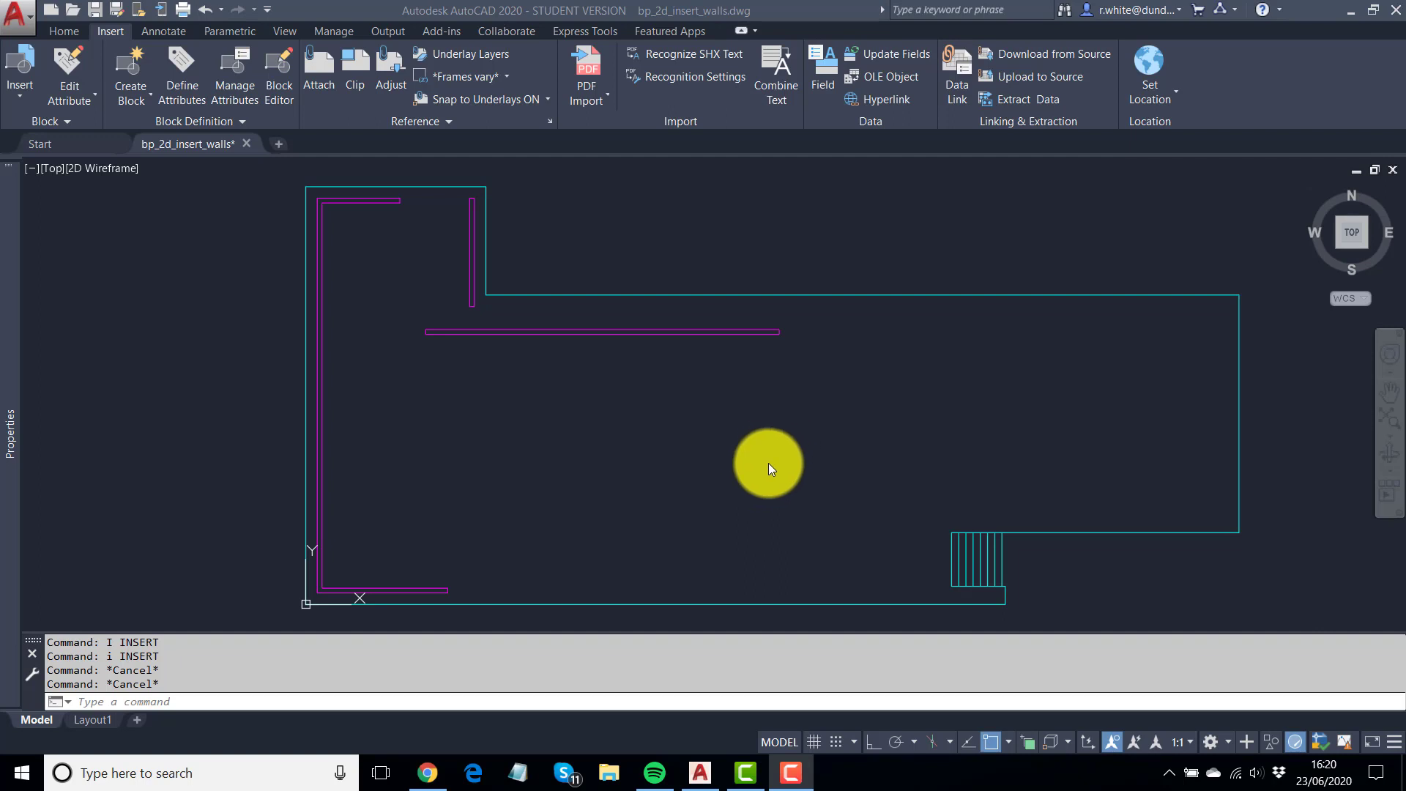
Step: Start the INSERT command with I to list the current drawing's blocks, showing _ArchTick
left_click(238, 700)
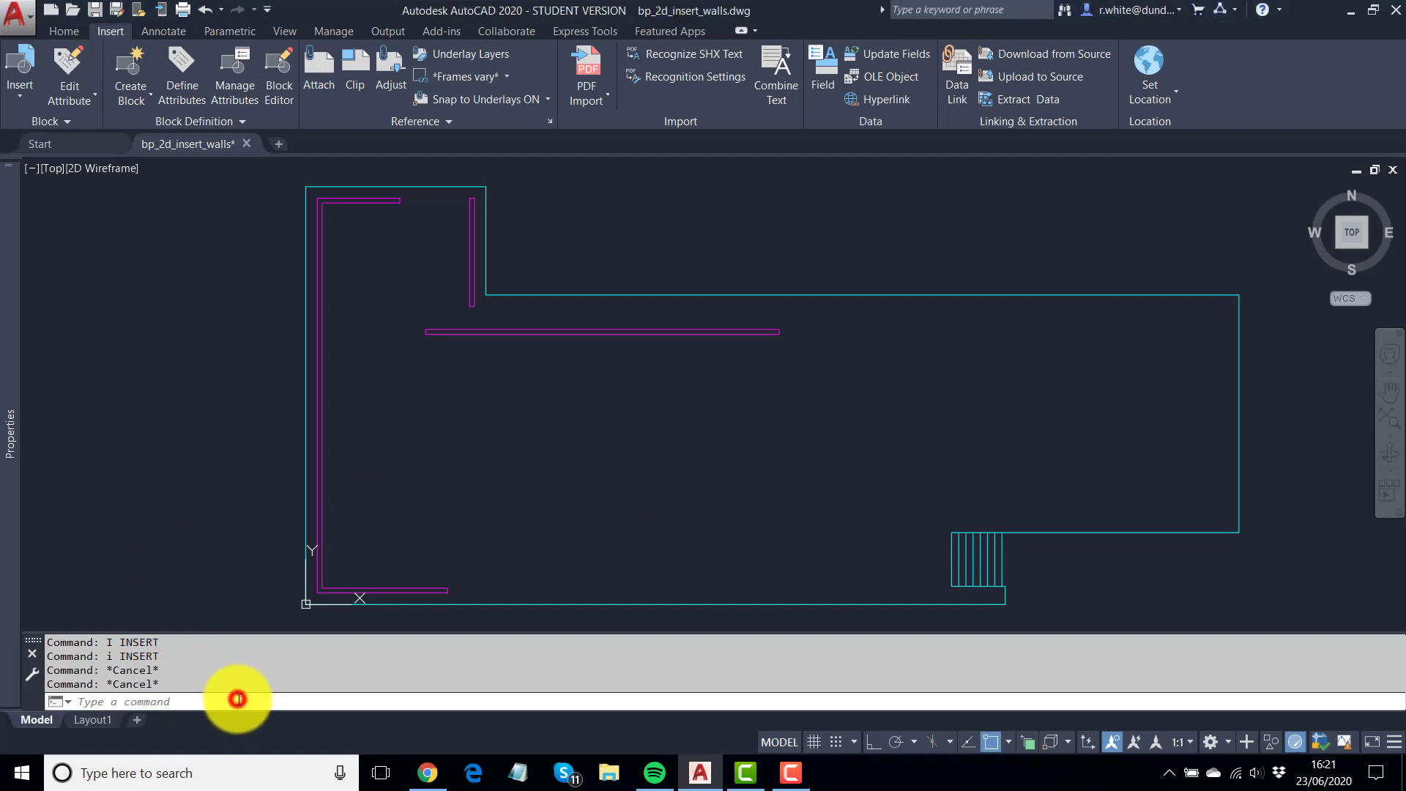
type("I")
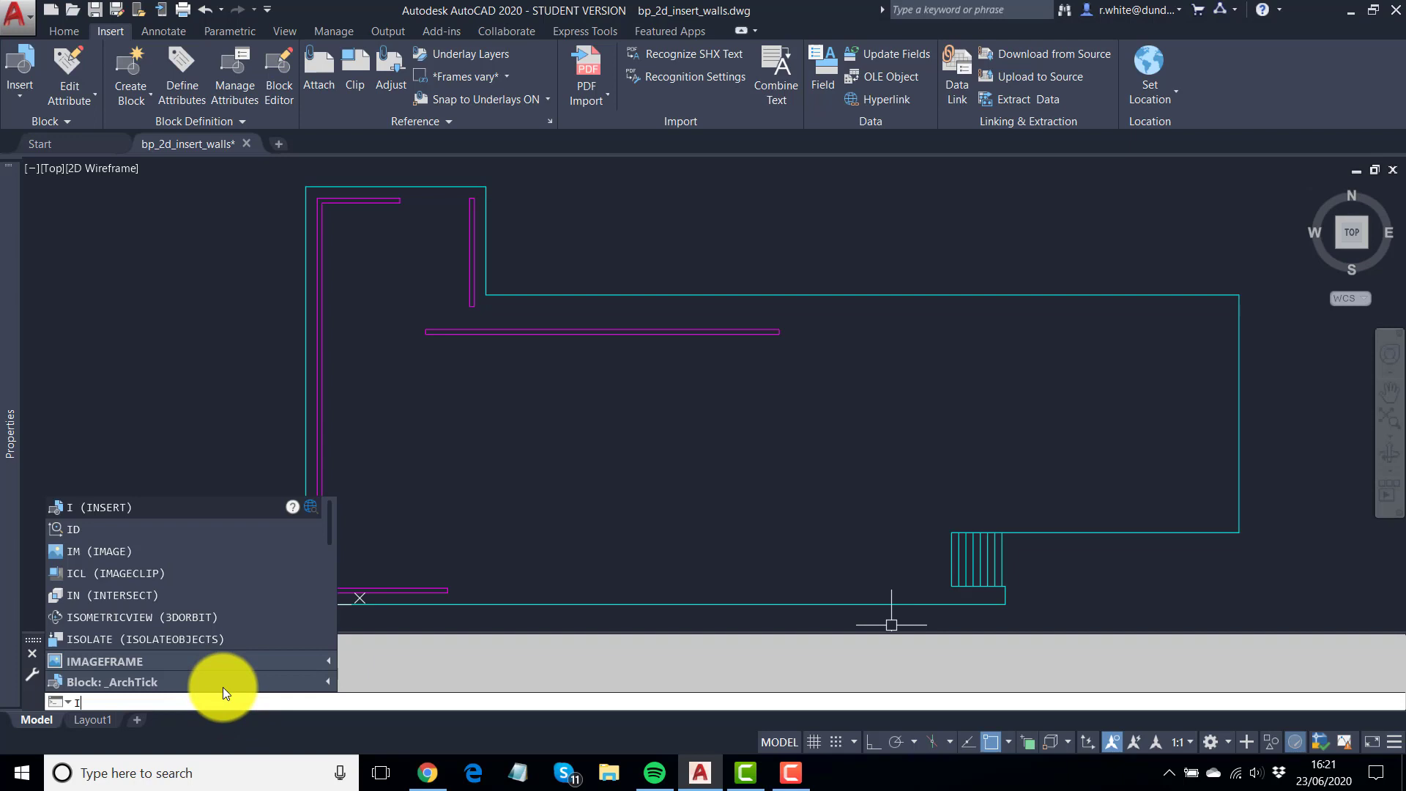
key("Return")
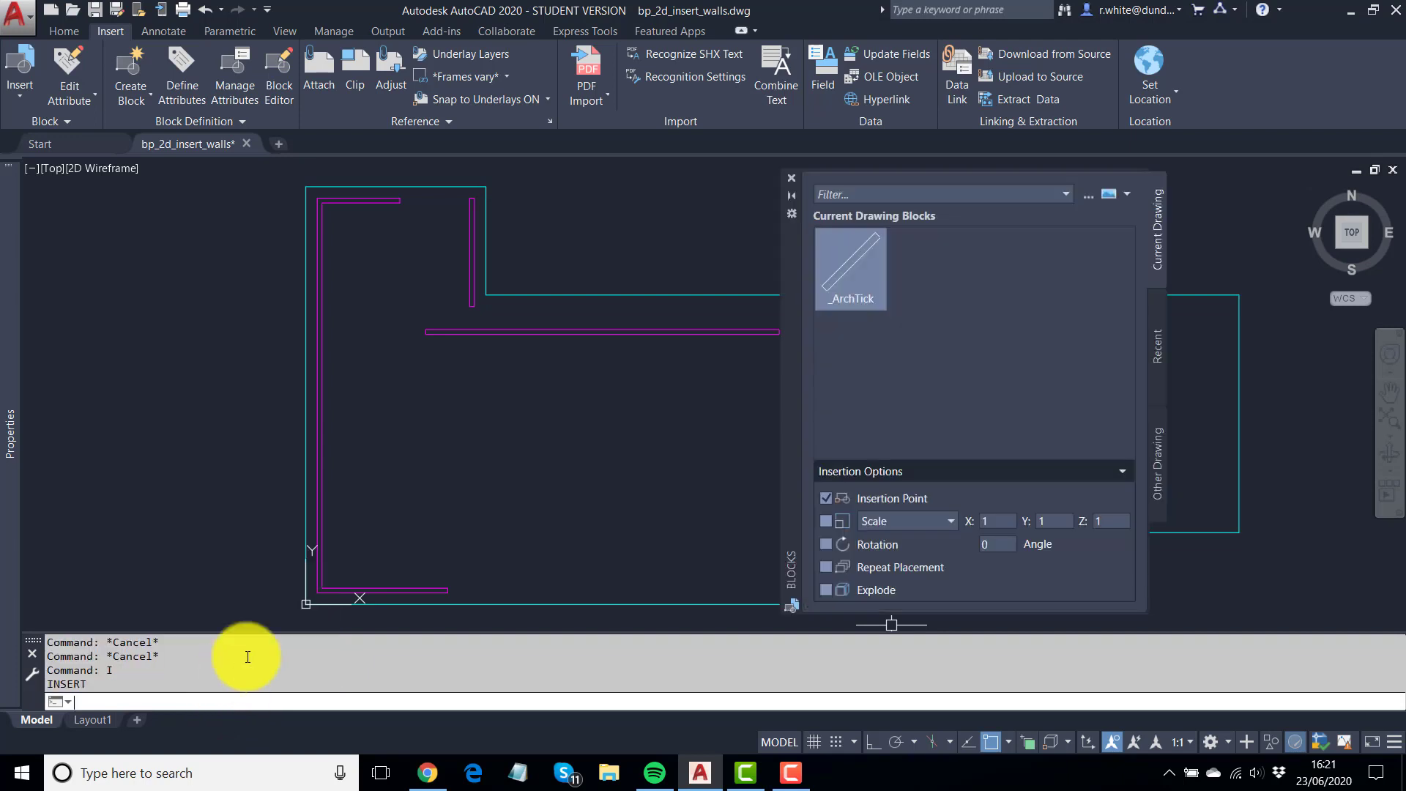
Step: Load bp_marble_walls.dwg into the Blocks palette's Other Drawing tab
left_click(1090, 195)
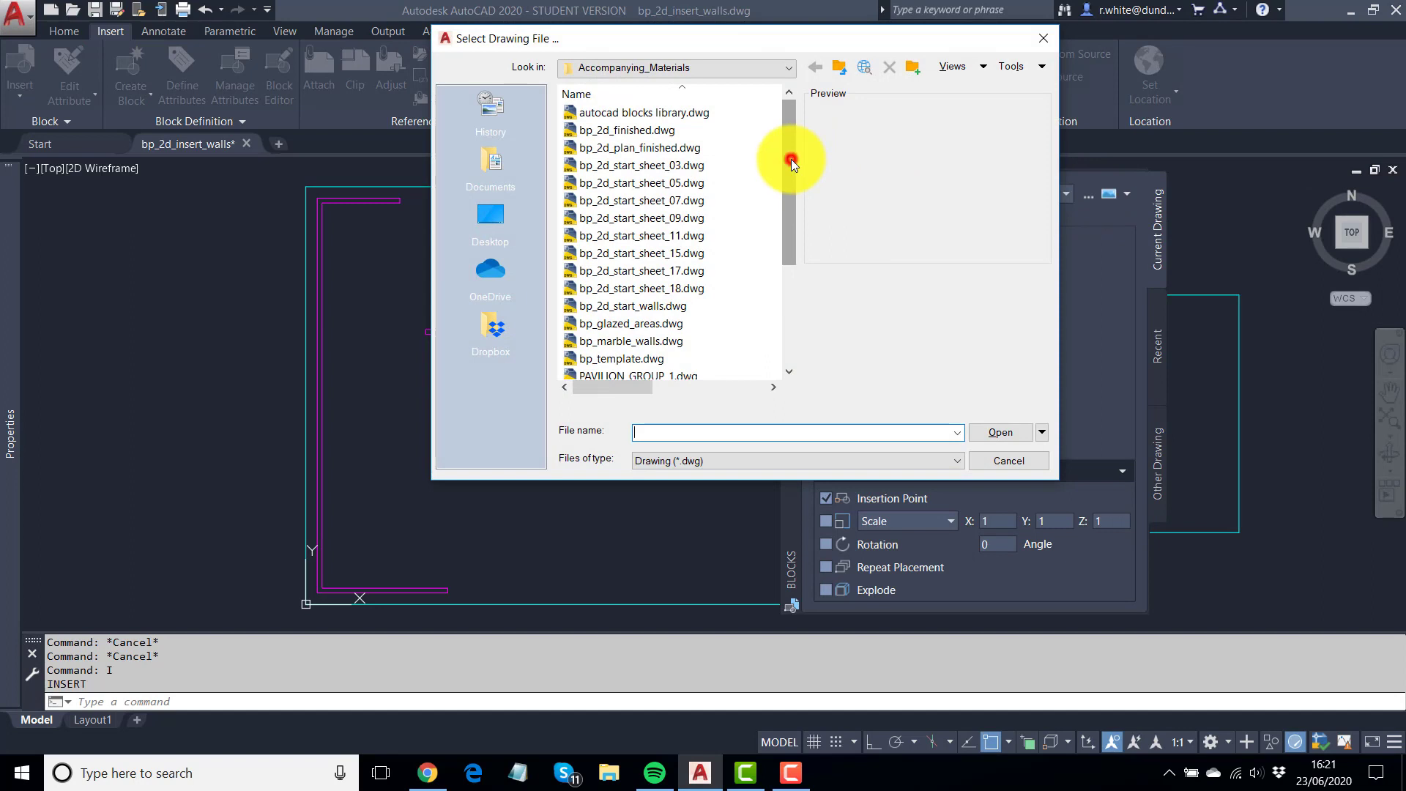
left_click_drag(790, 159, 791, 184)
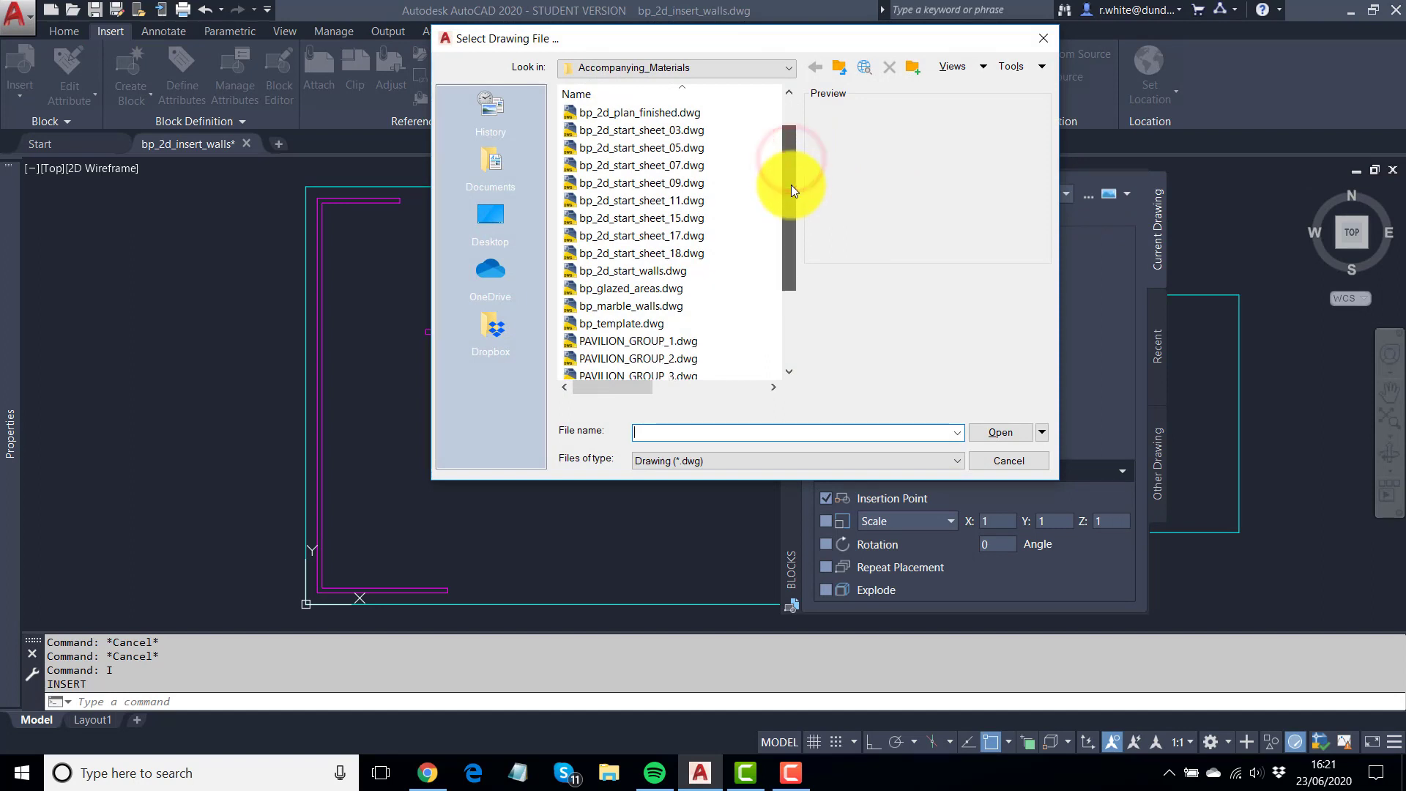
left_click(640, 308)
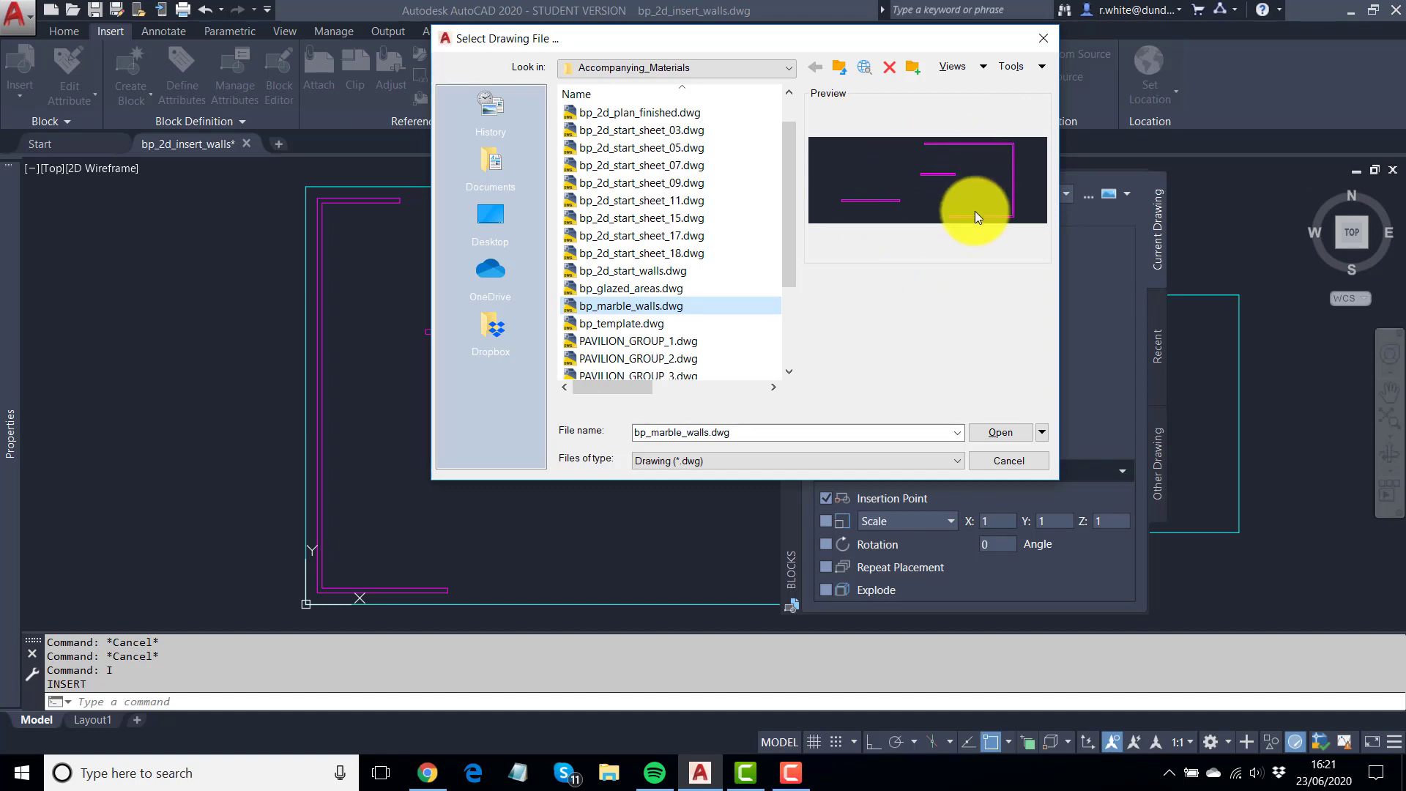
left_click(1022, 438)
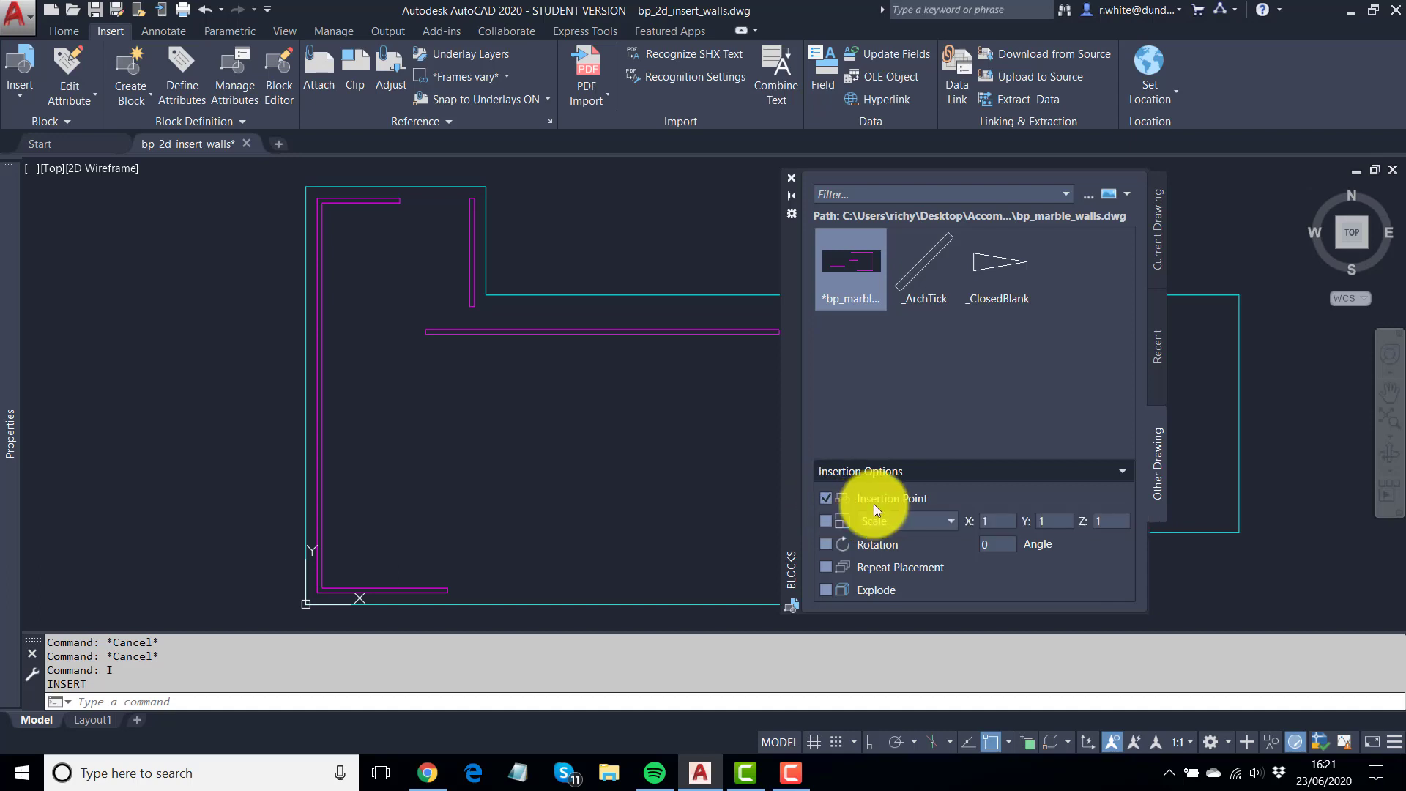
Step: Fix the insertion point at 0,0,0 and turn on Explode in Insertion Options
left_click(824, 500)
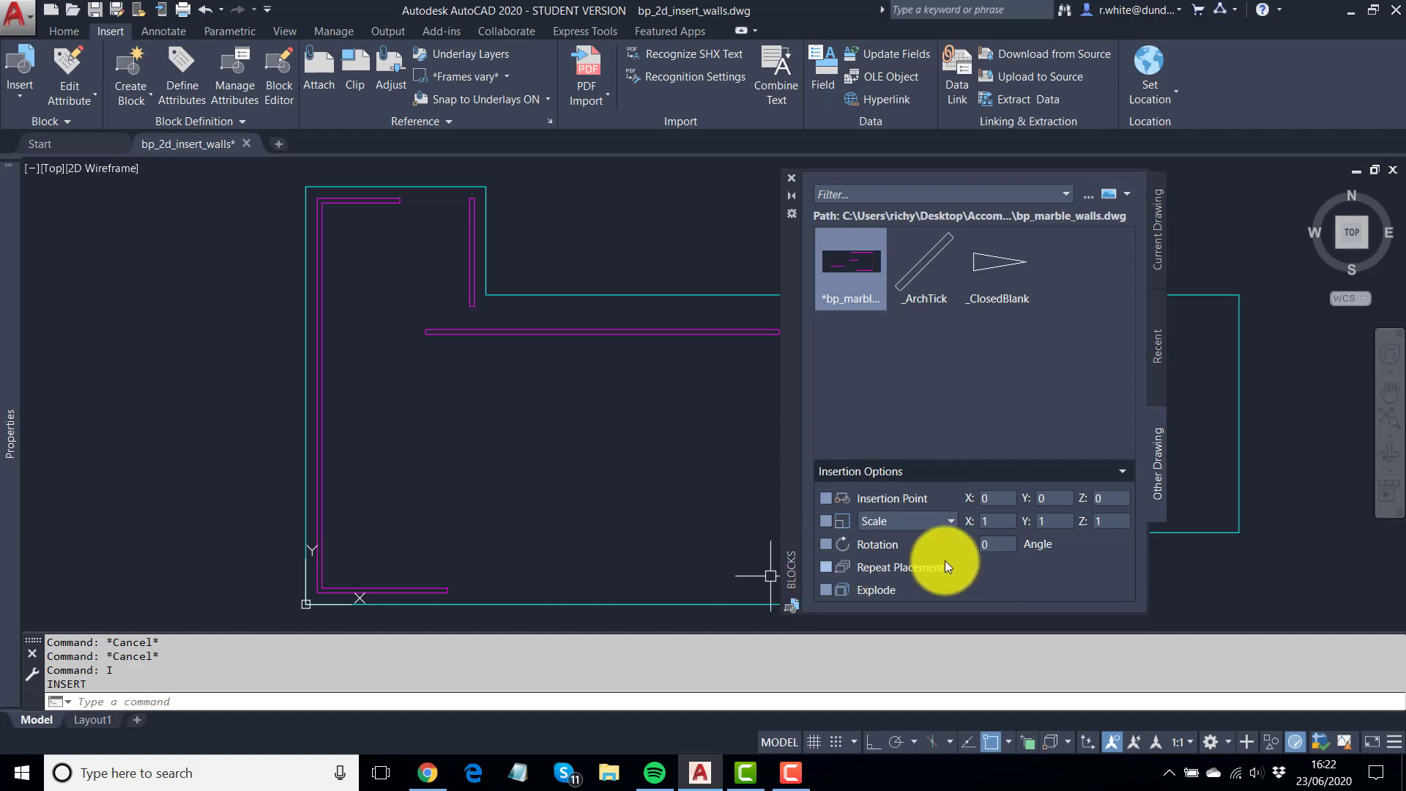
left_click(825, 590)
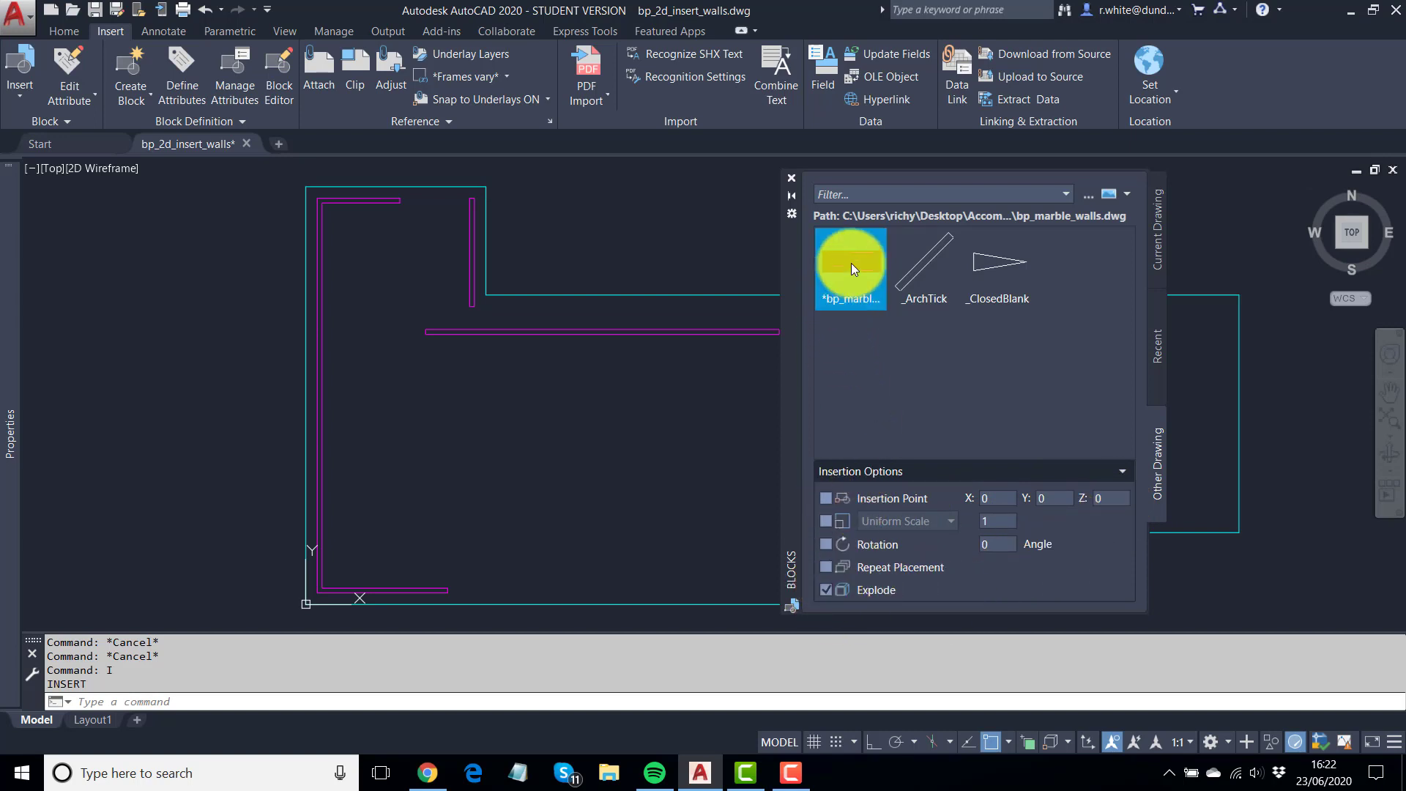
mouse_move(854, 265)
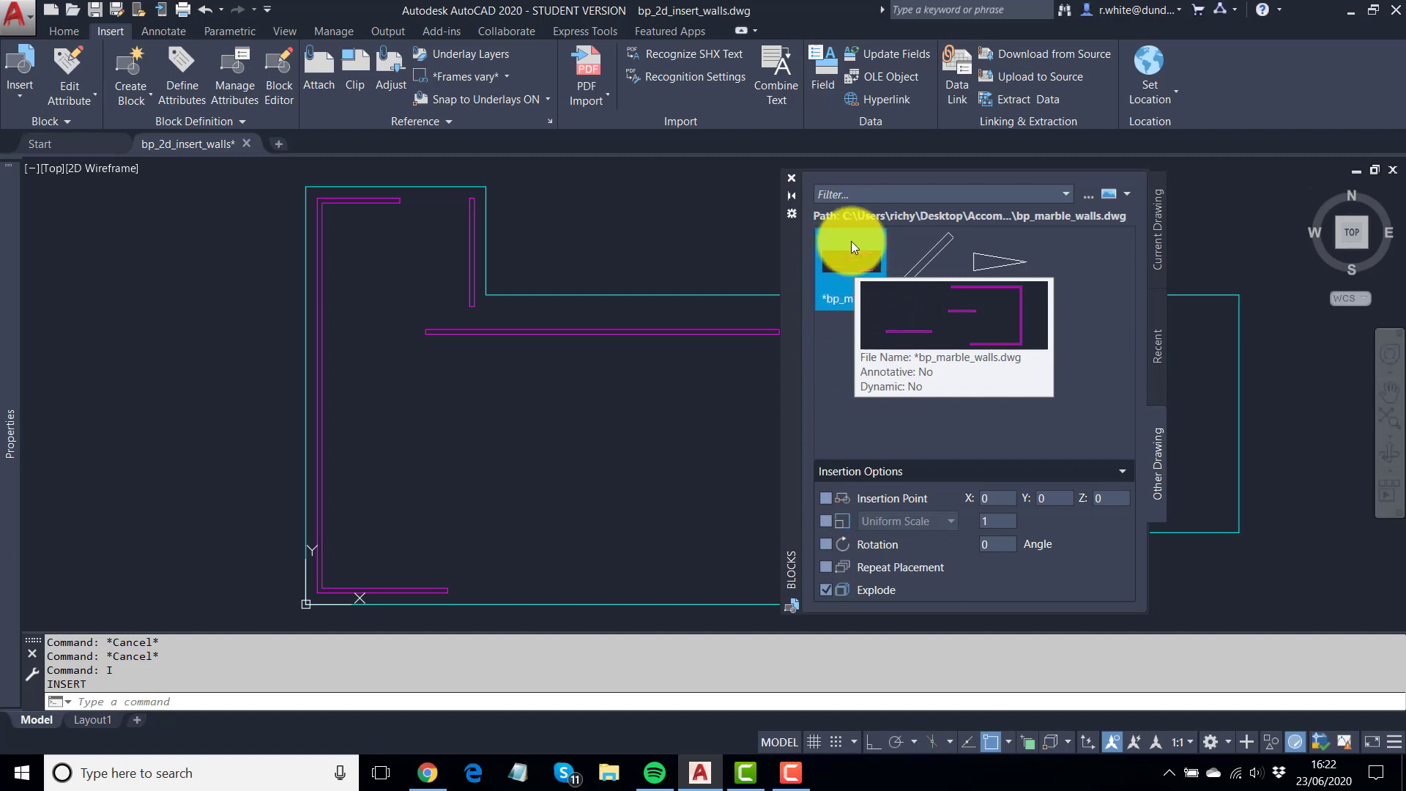
Step: Insert bp_marble_walls exploded at the origin and move the palette off the walls
right_click(855, 268)
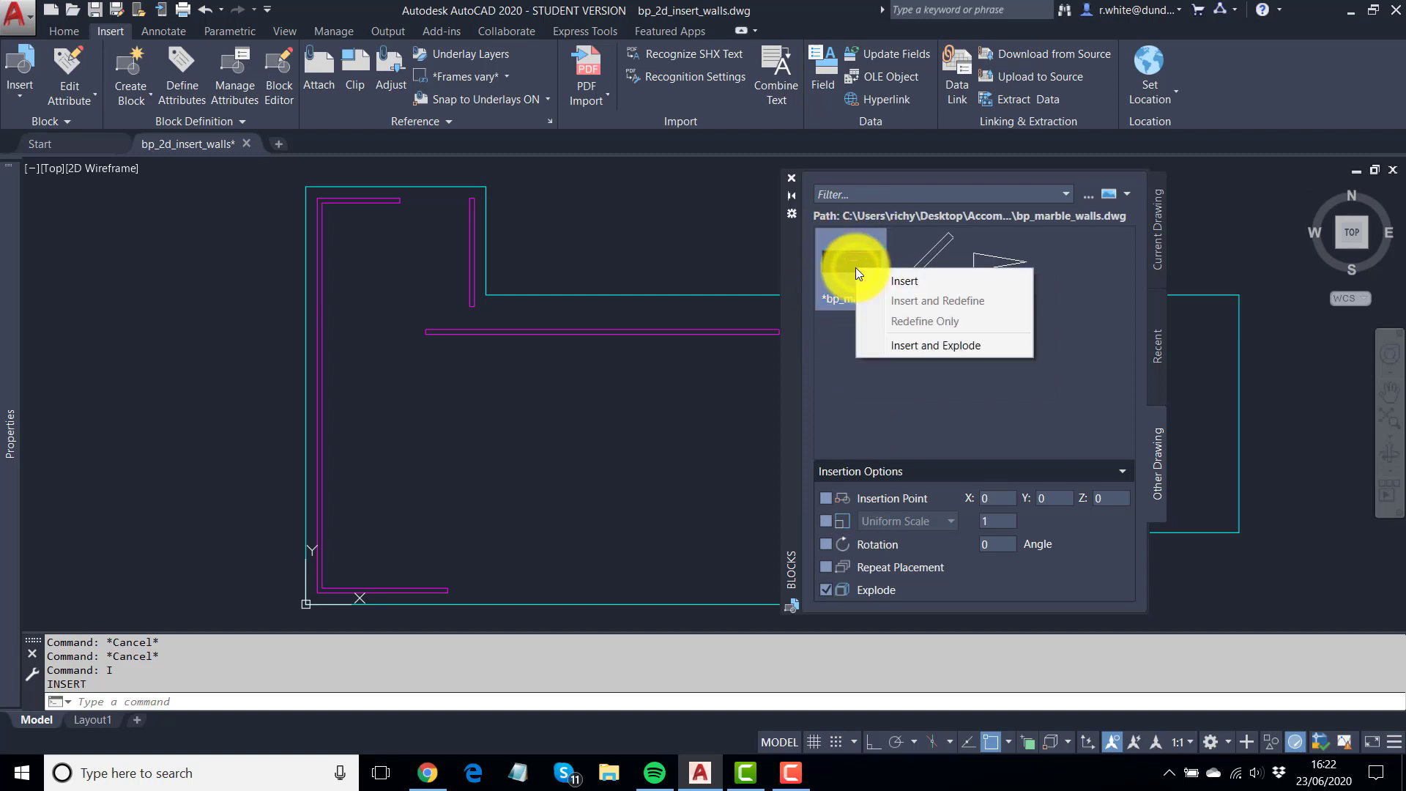
left_click(950, 345)
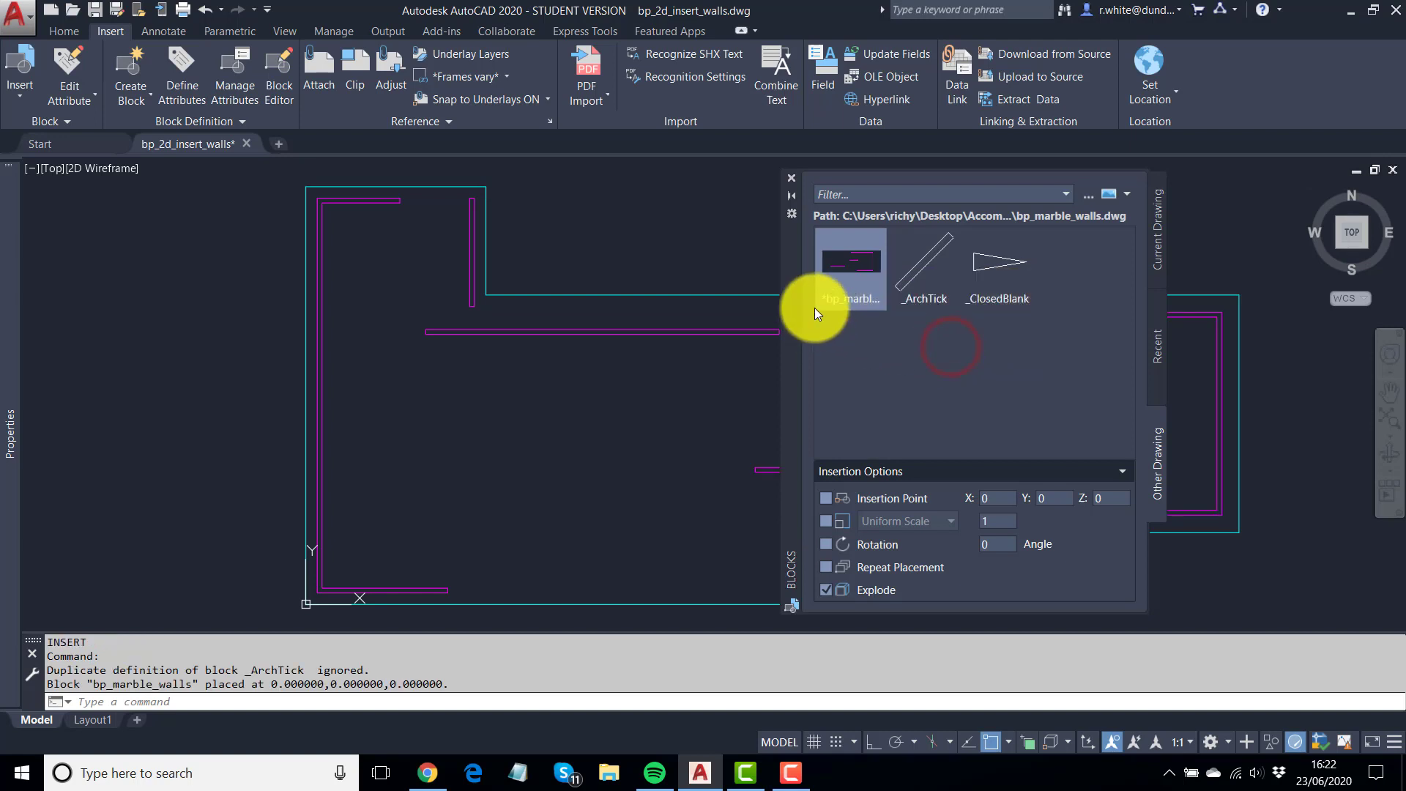
left_click_drag(792, 309, 66, 310)
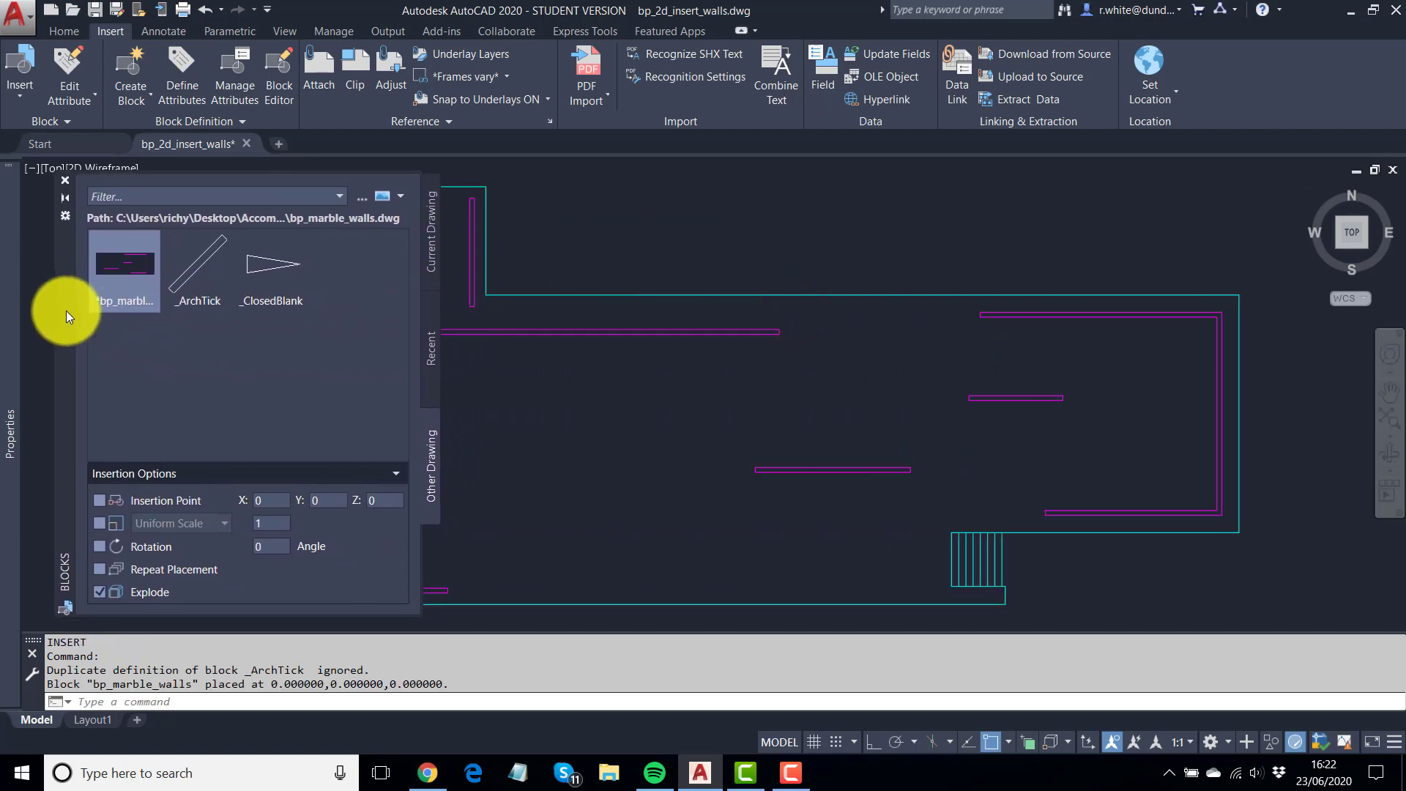
Step: Select three wall lines to confirm they are separate, then clear the selection
left_click(842, 468)
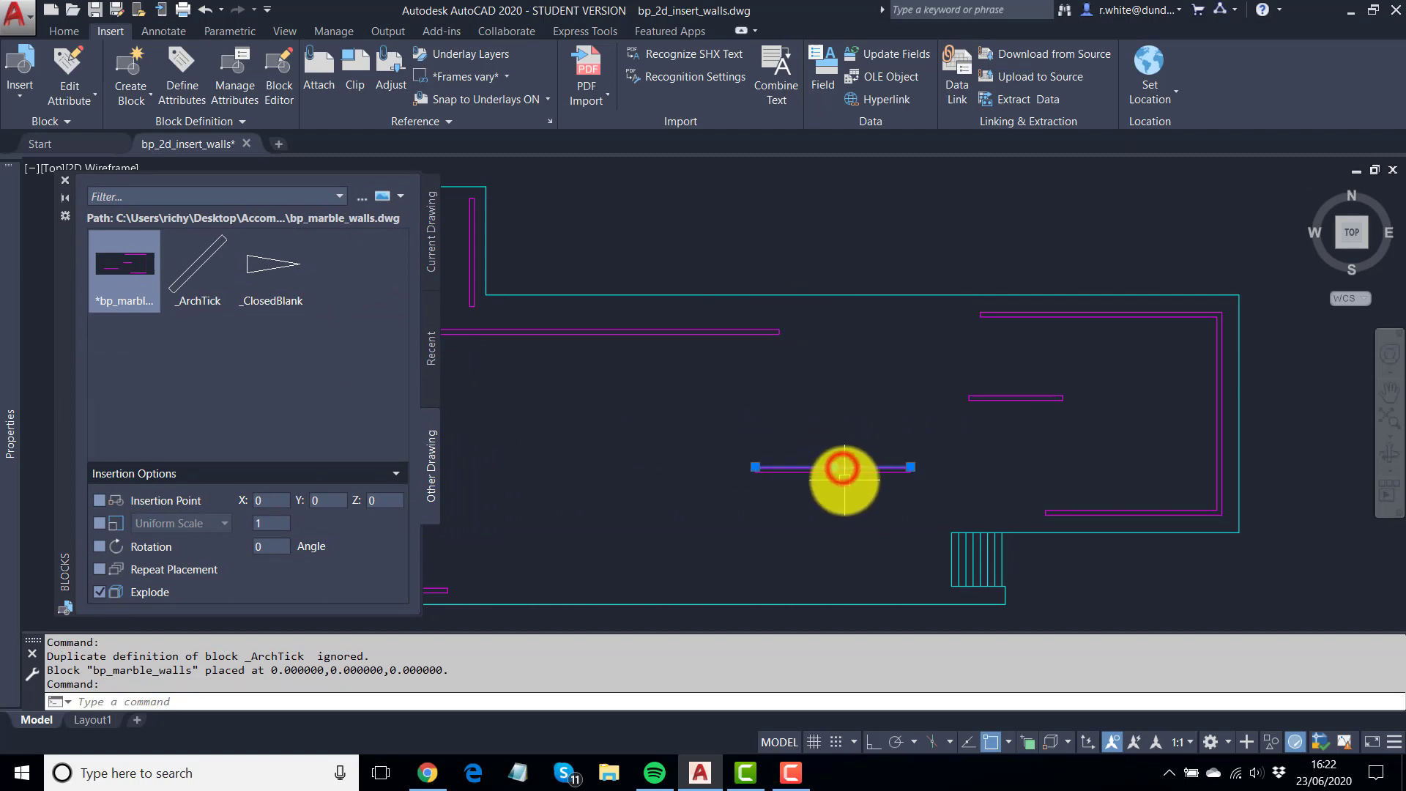
left_click(1017, 398)
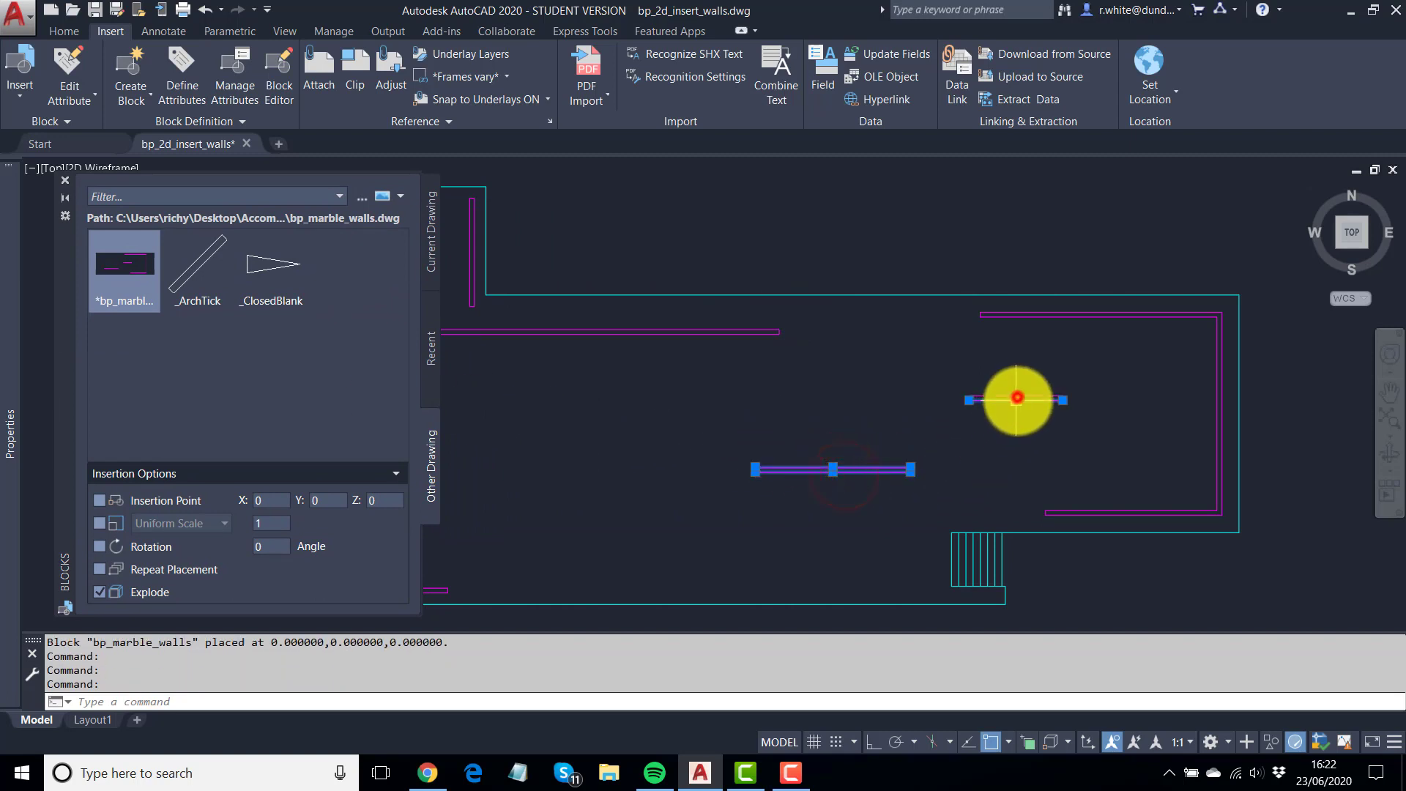
left_click(696, 330)
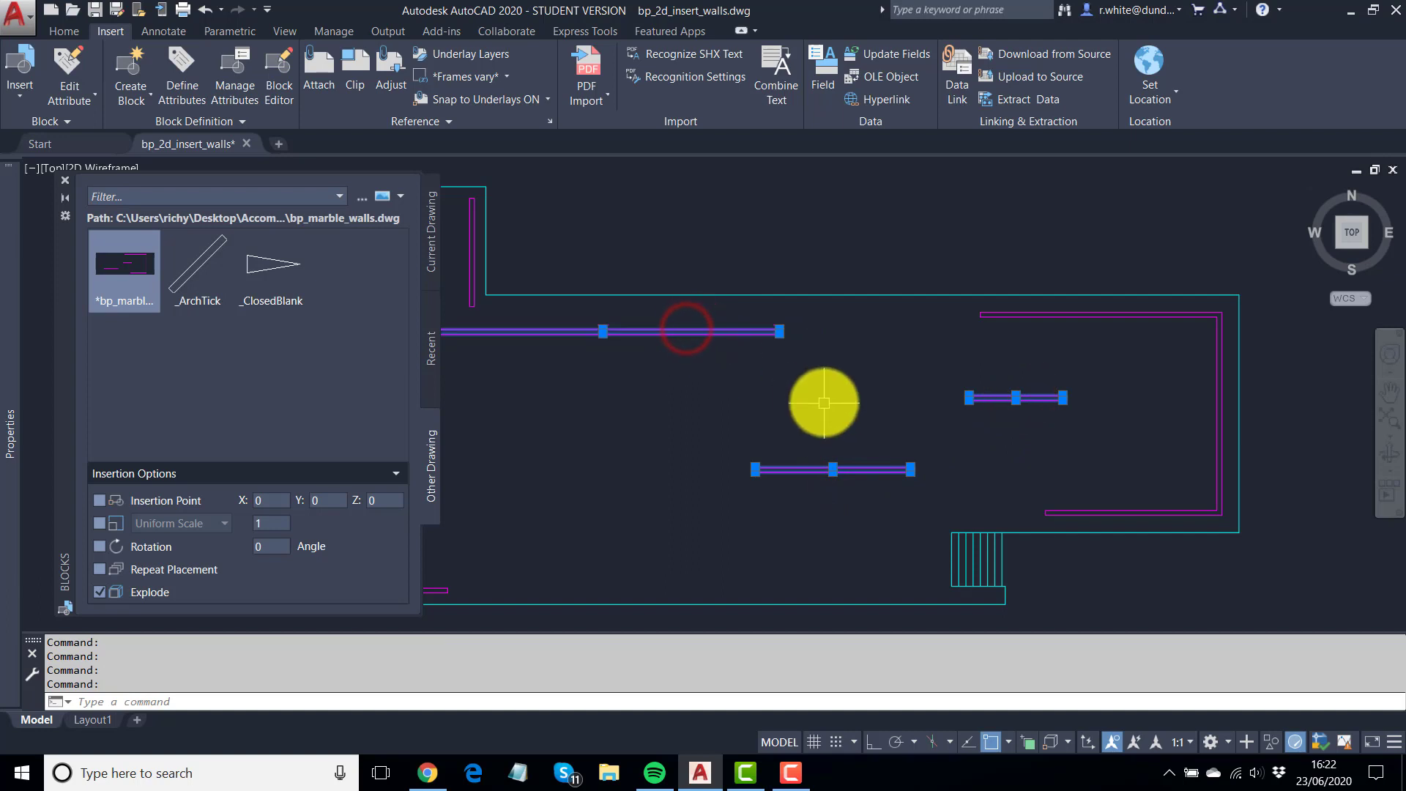
key("Escape")
key("Escape")
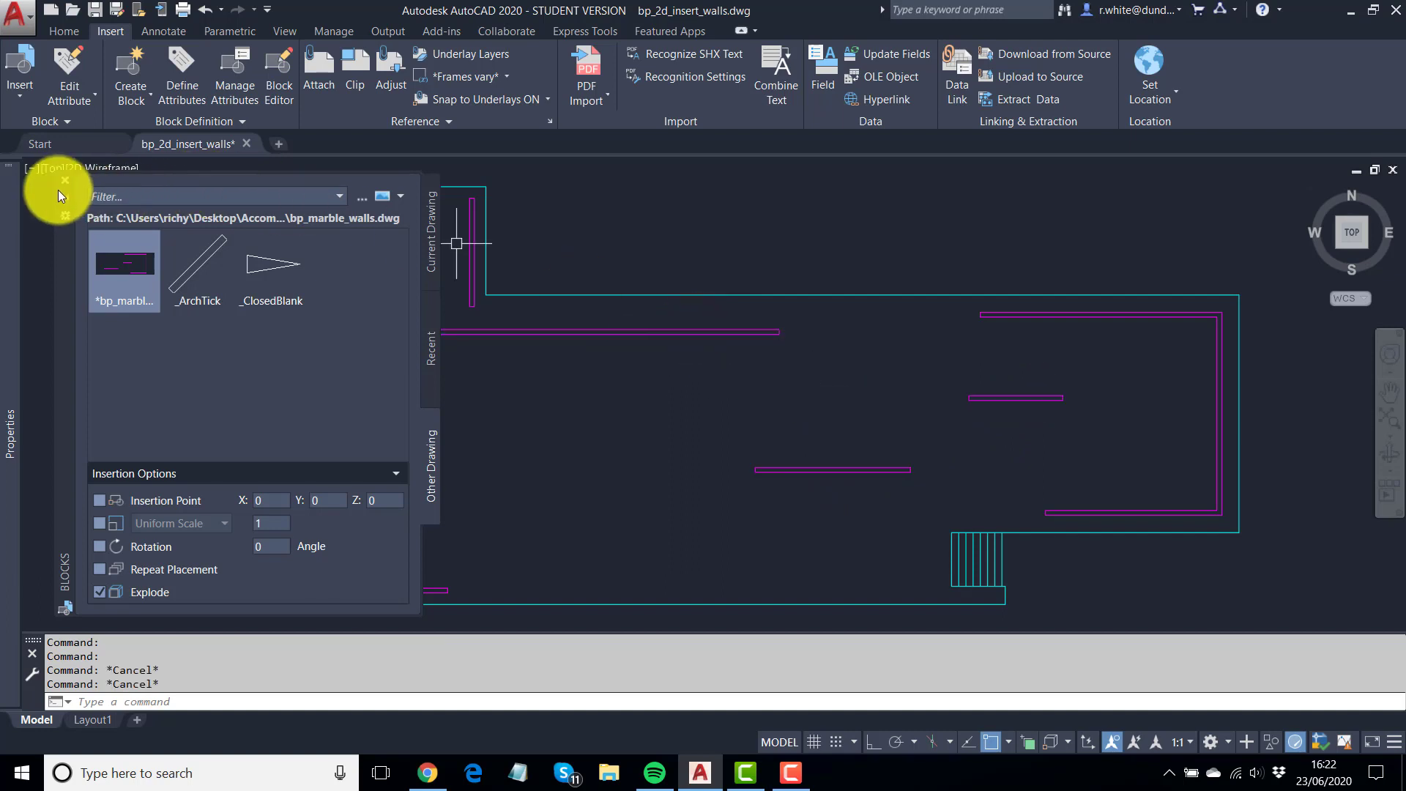
Step: Close the Blocks palette and show the Insert tab's block dropdown, briefly trying Recent Blocks
left_click(68, 180)
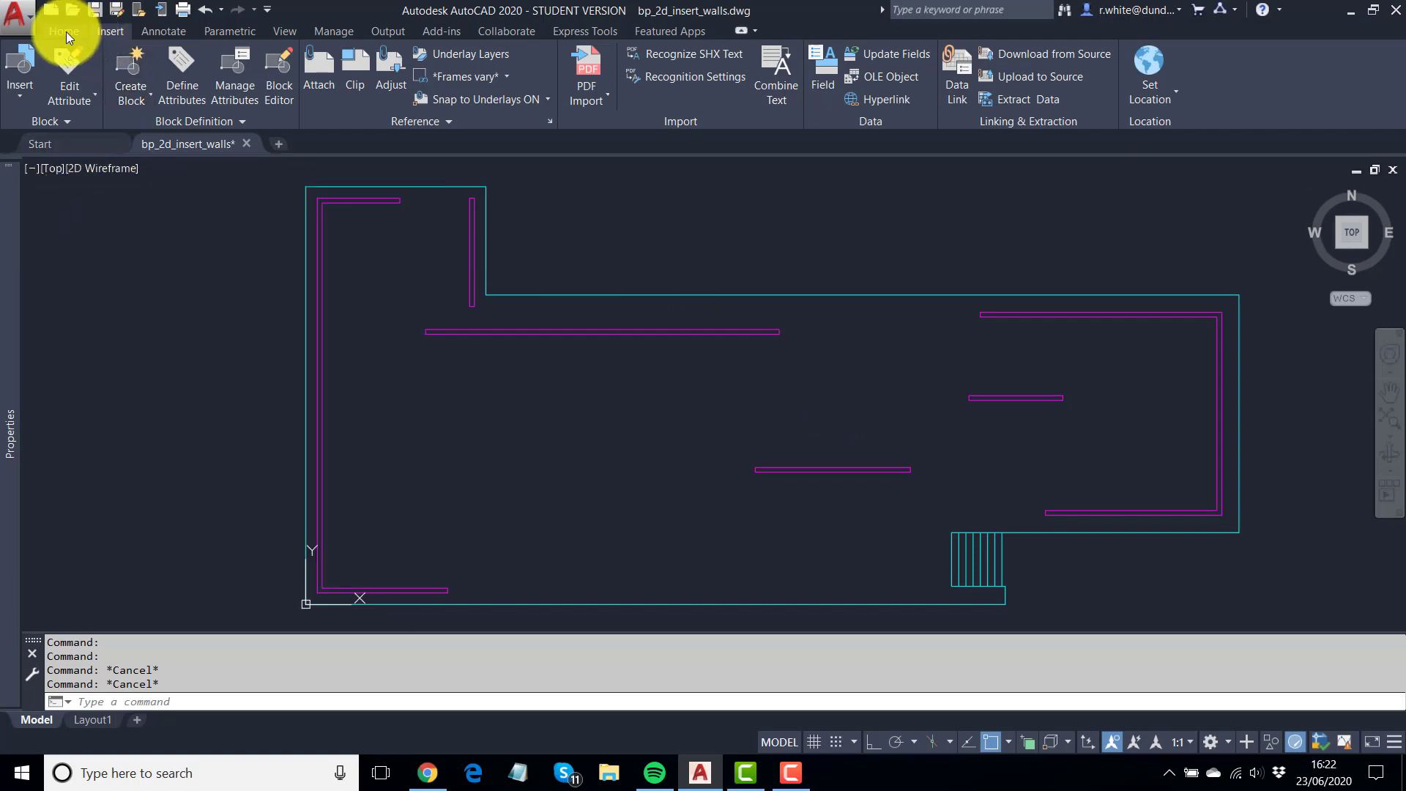
left_click(65, 31)
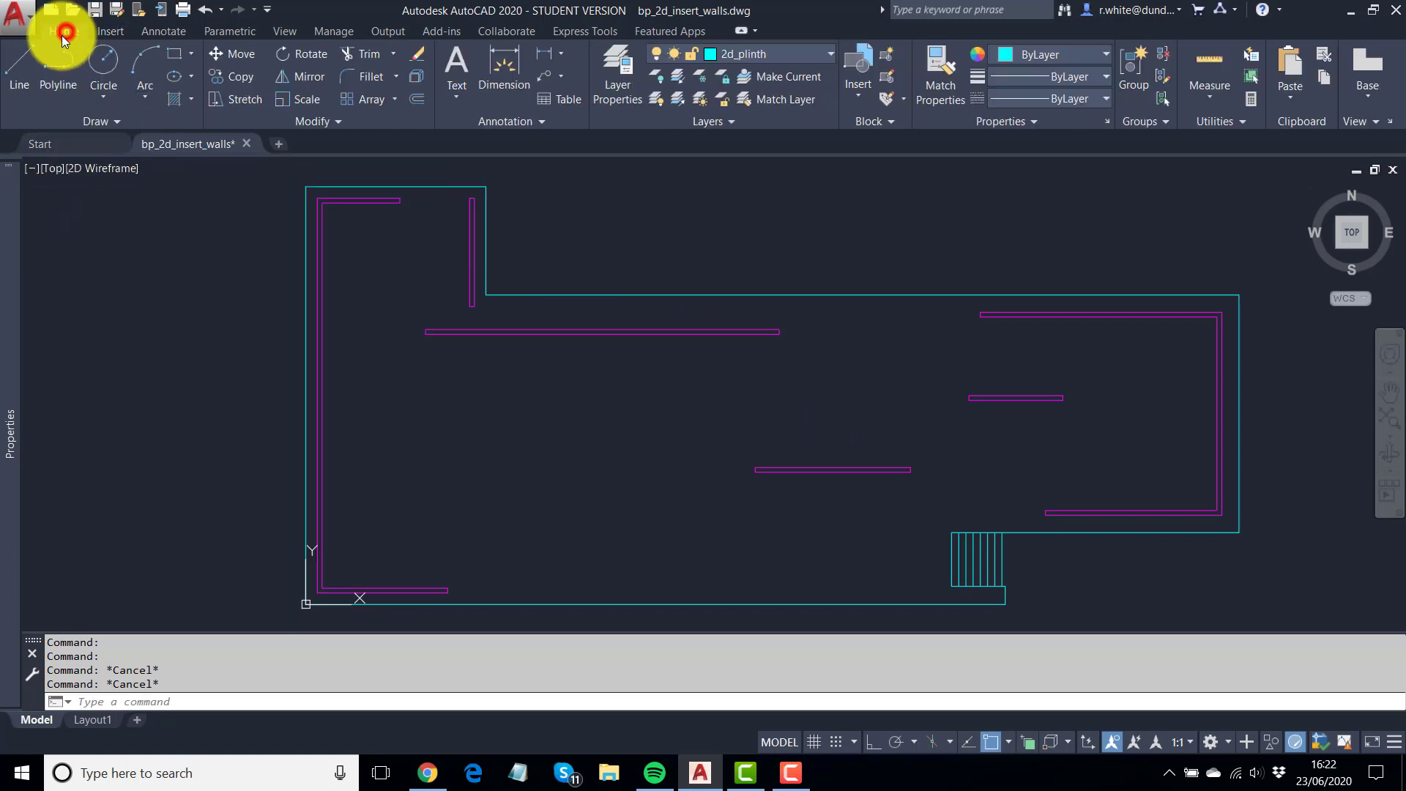
left_click(111, 31)
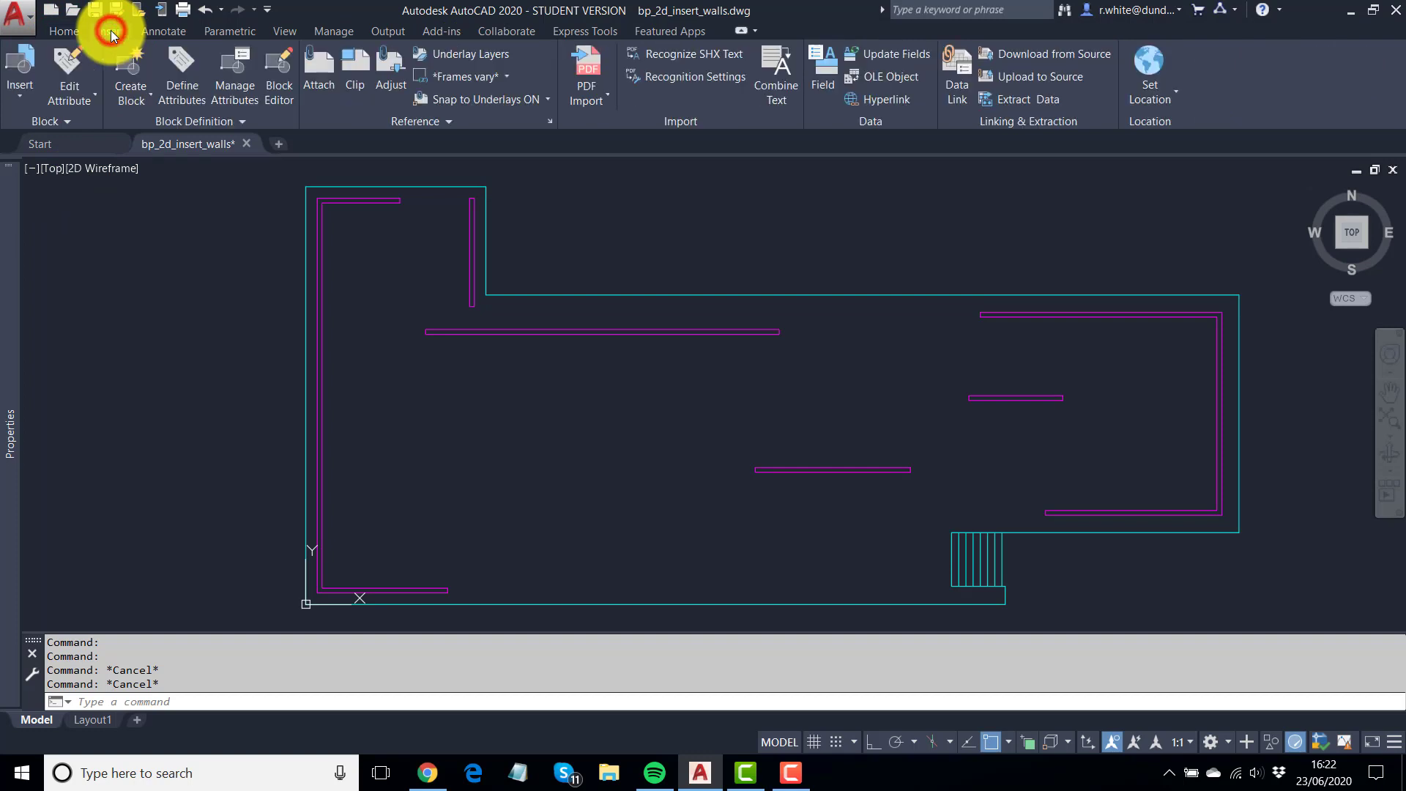
left_click(19, 98)
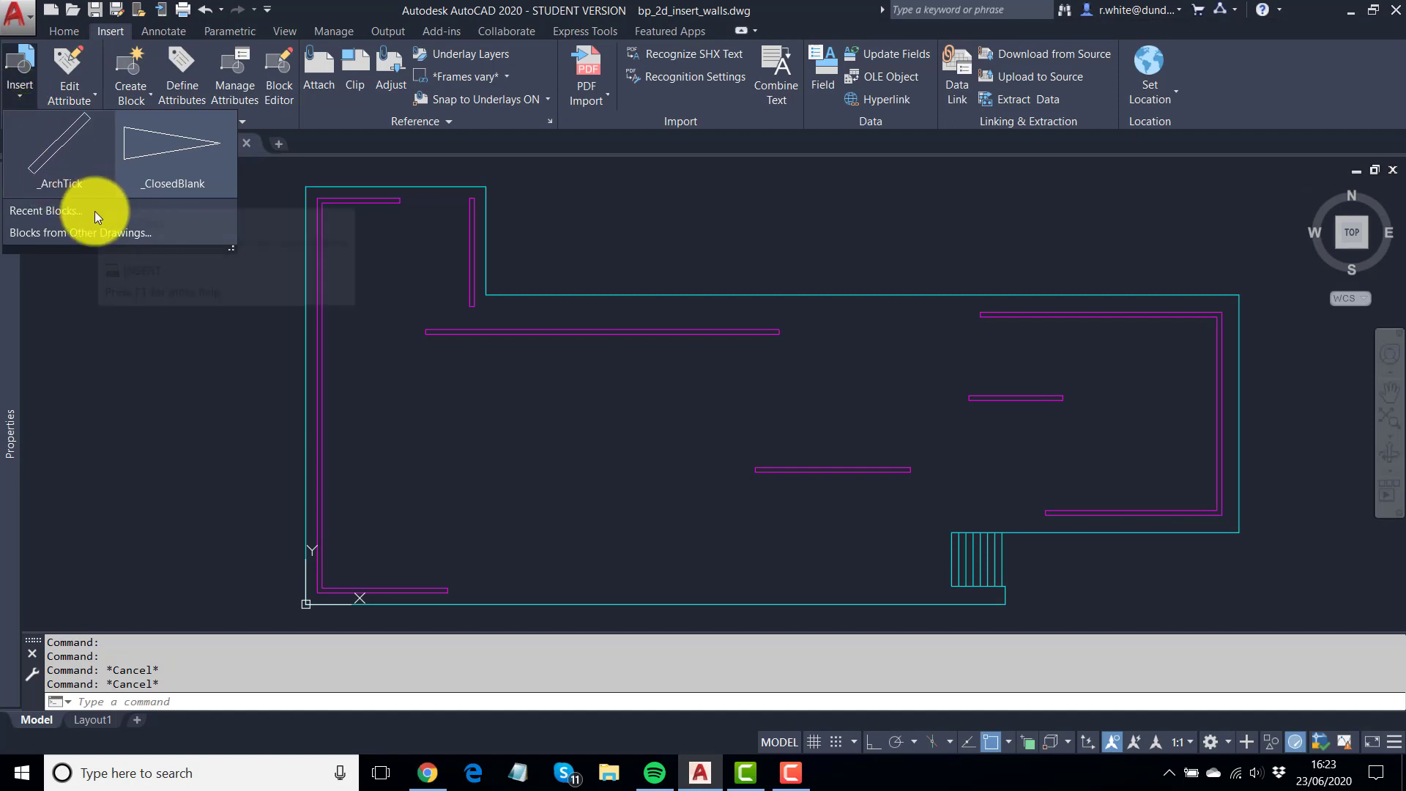
left_click(56, 212)
left_click(65, 178)
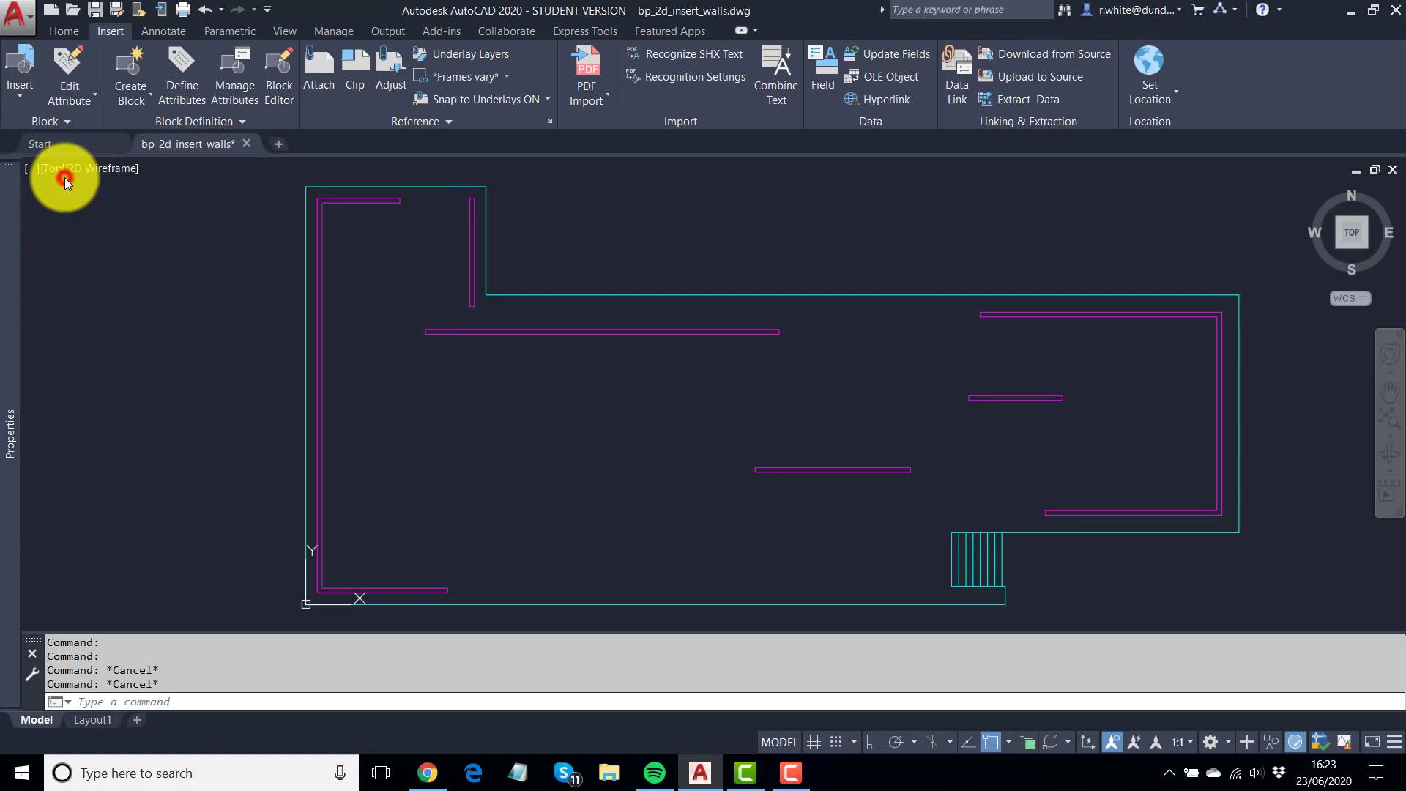
left_click(19, 98)
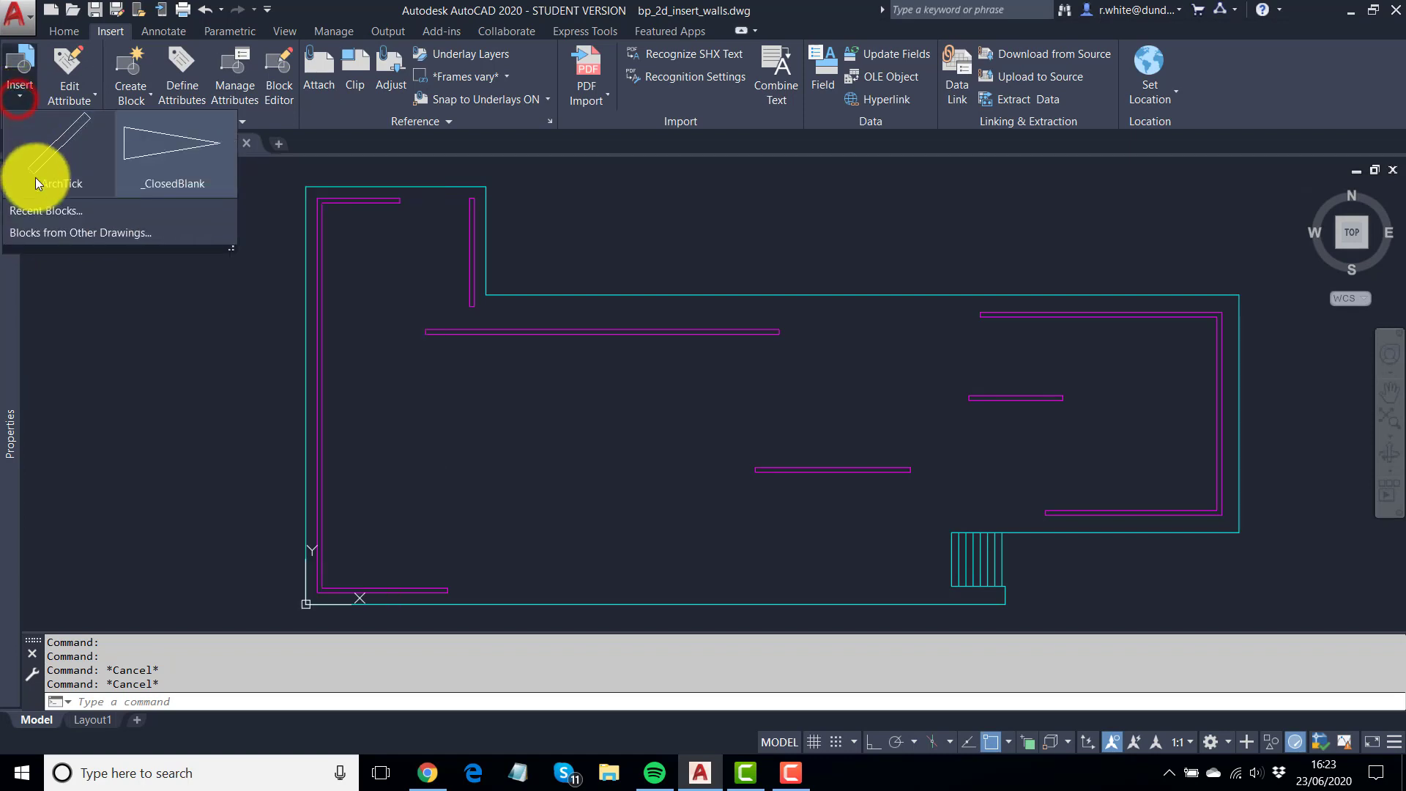
Step: Open Blocks from Other Drawings, turn Explode off, and enable on-screen Insertion Point, Rotation and Scale
left_click(72, 233)
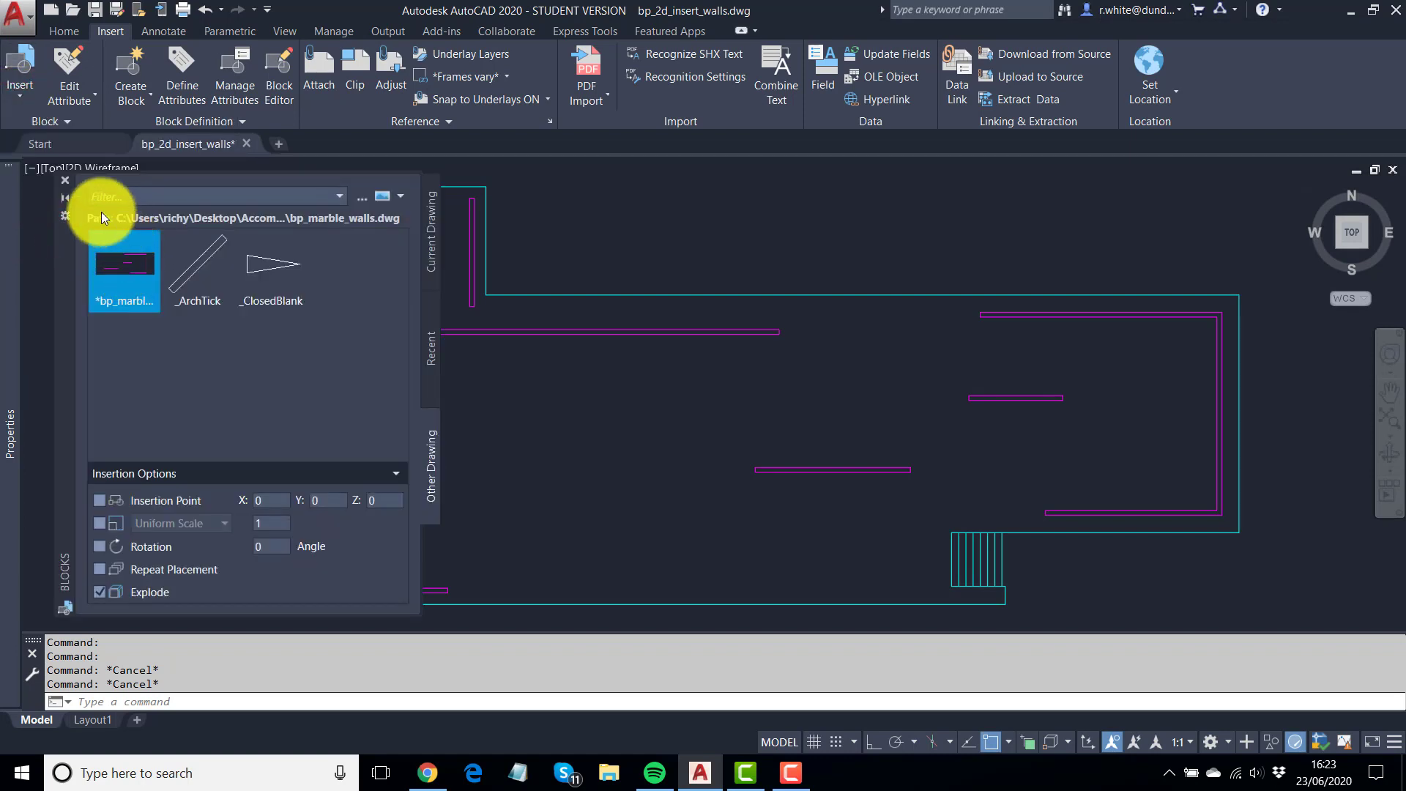
left_click_drag(65, 360, 338, 363)
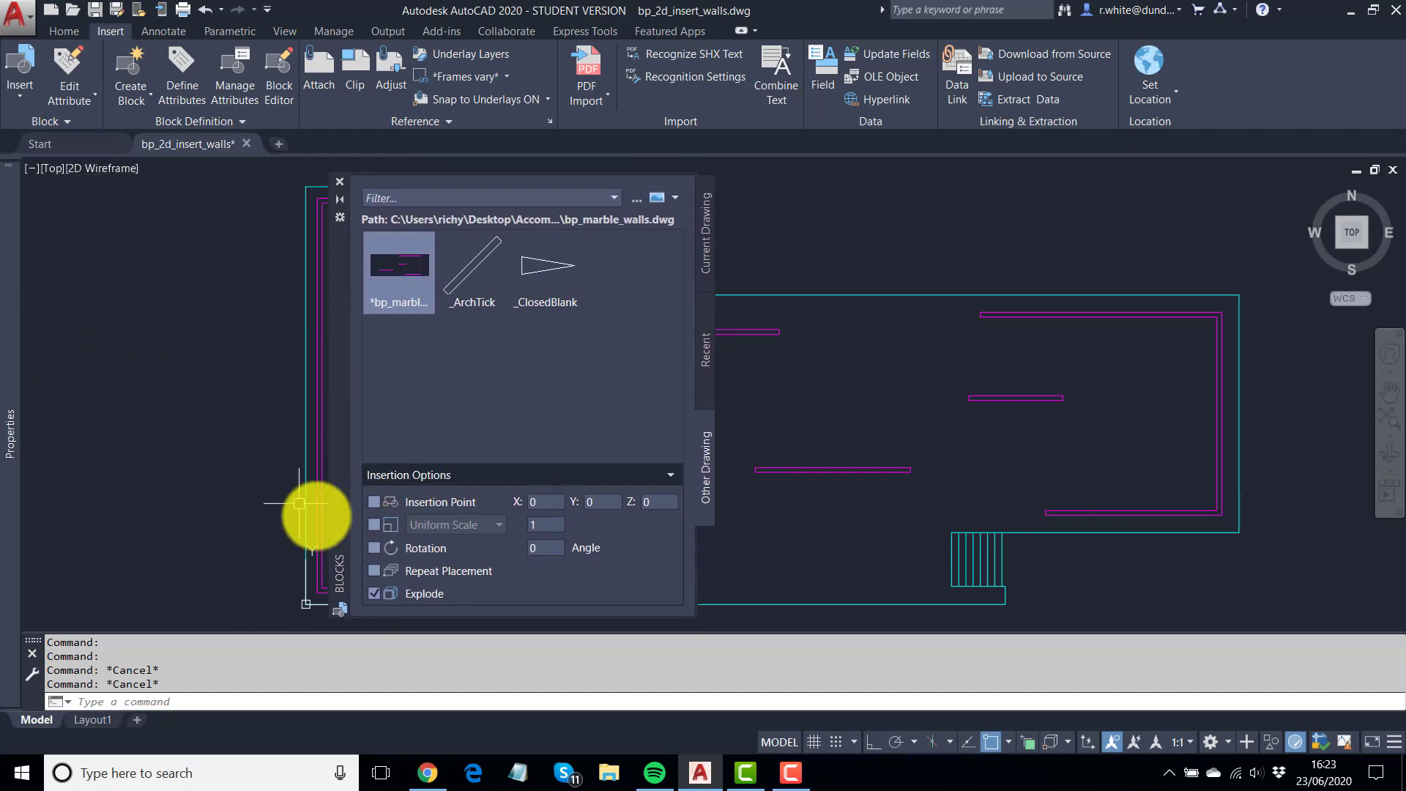
left_click(374, 595)
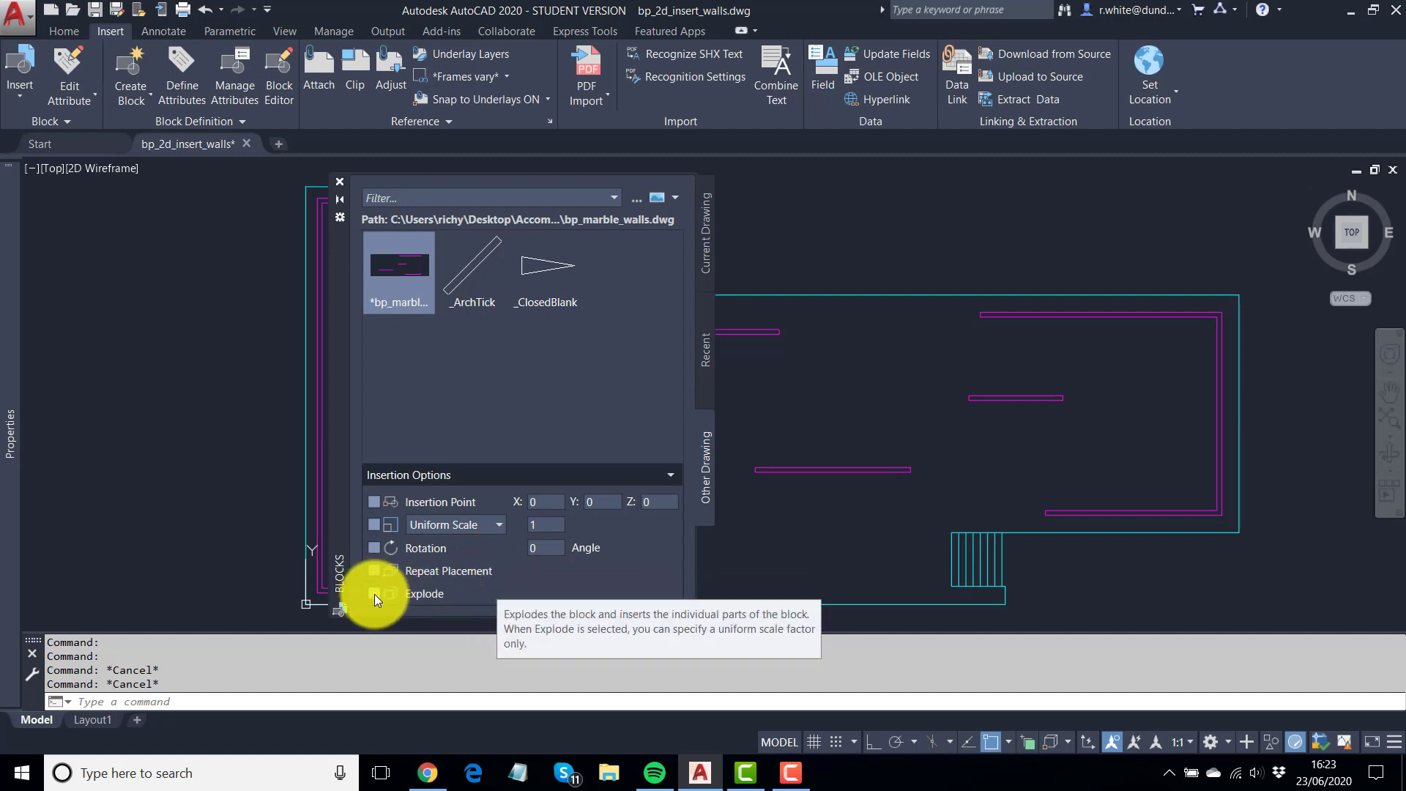
left_click(374, 502)
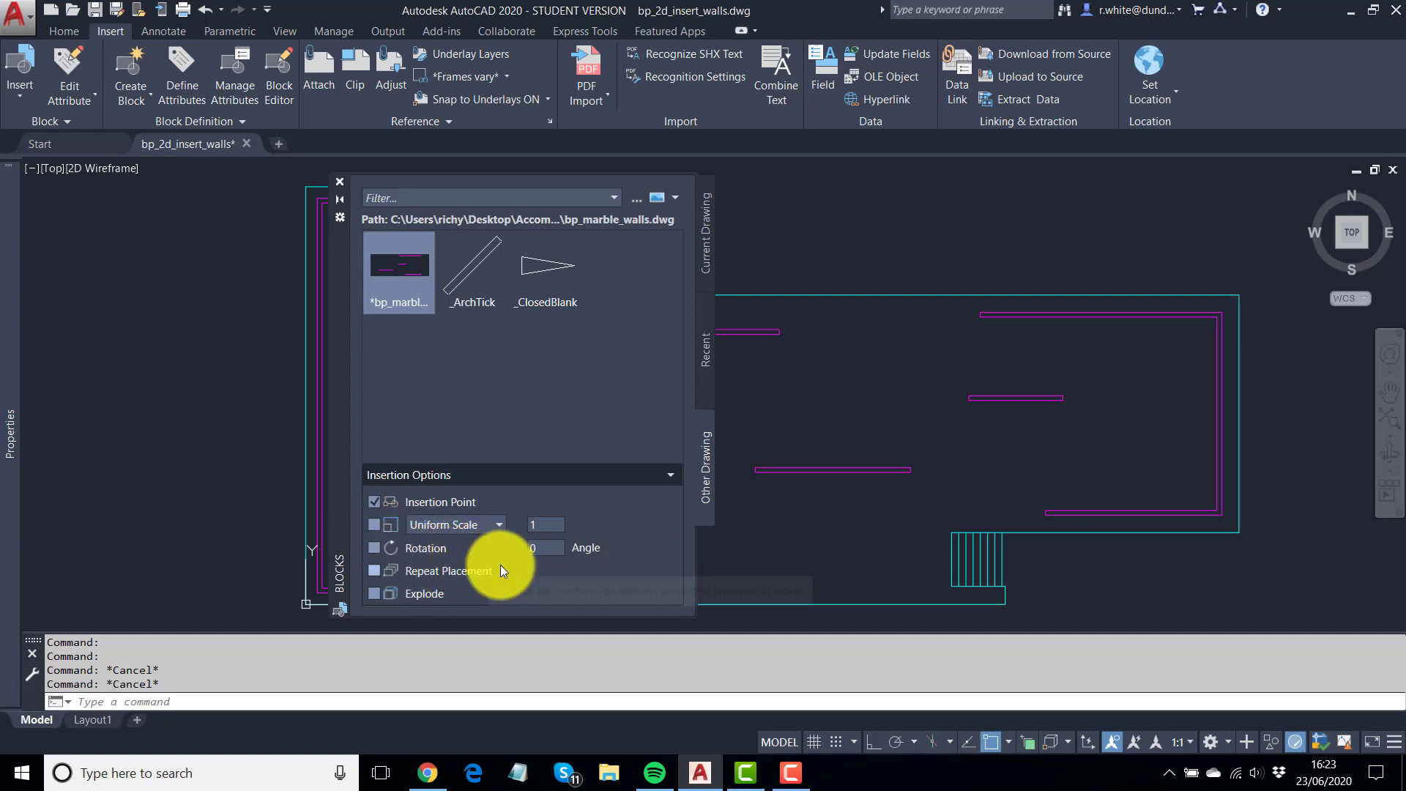
left_click(374, 548)
left_click(373, 525)
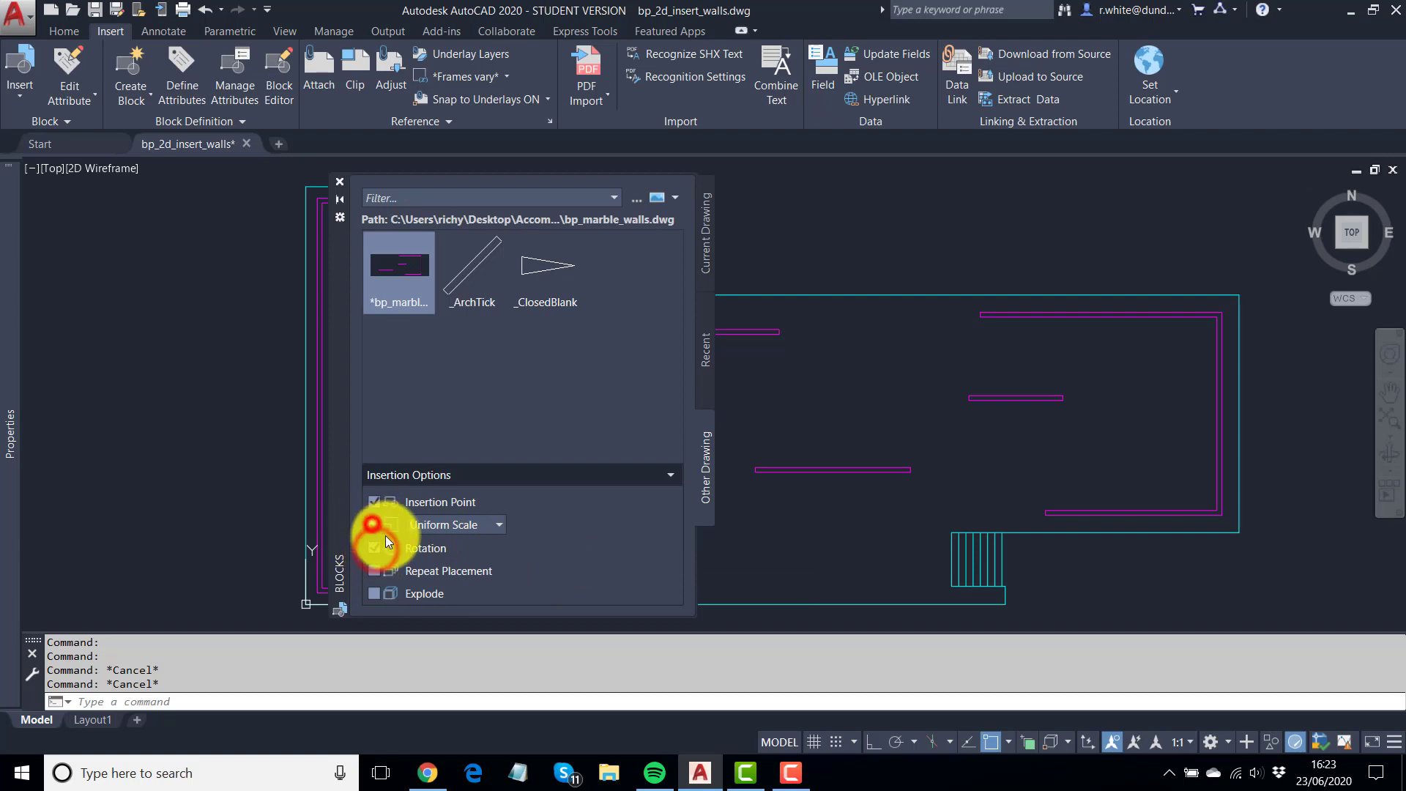